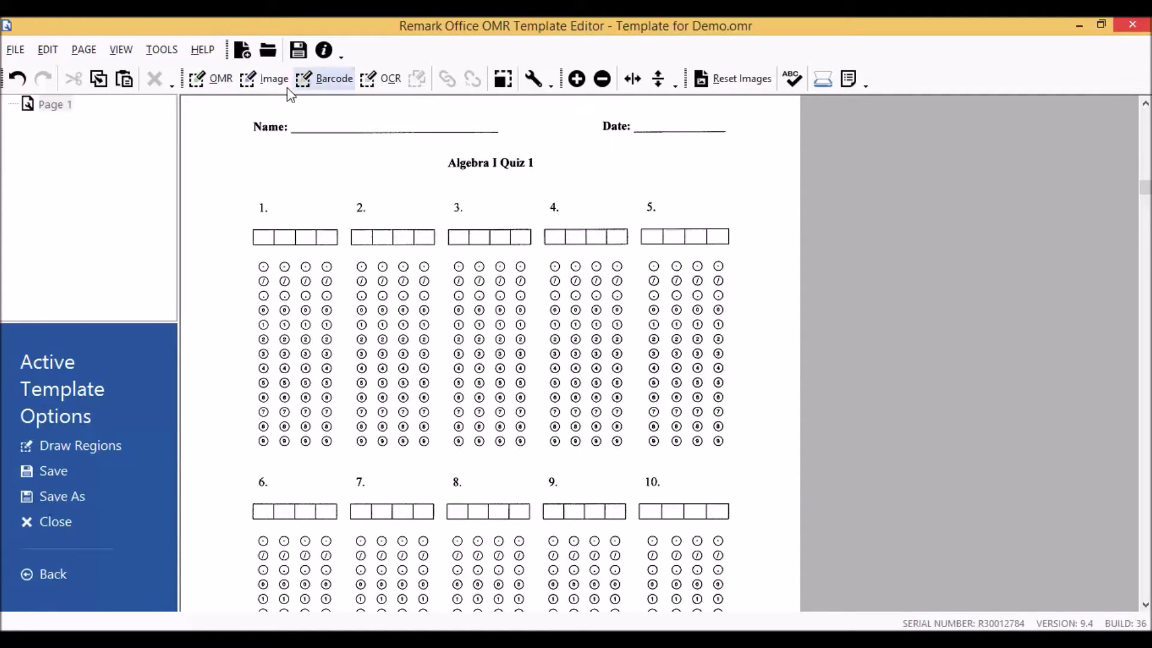
Draw a new OMR region around question 1's four-column bubble grid.
{"action": "left_click", "coordinate": [215, 86]}
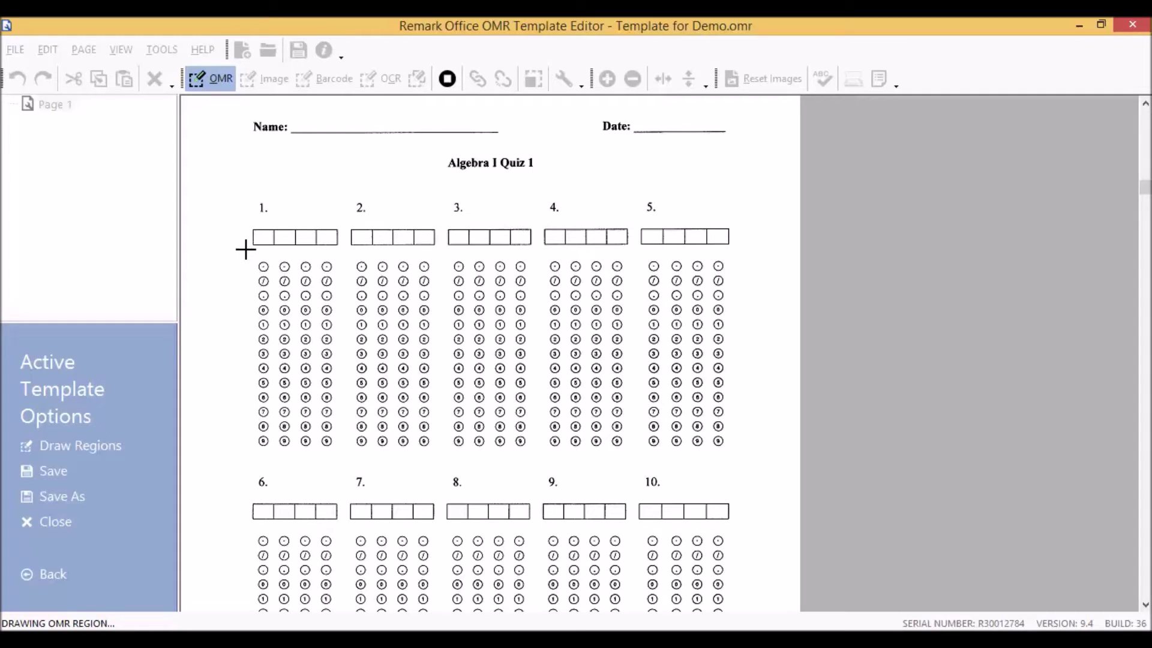
{"action": "left_click_drag", "start_coordinate": [245, 249], "coordinate": [343, 466]}
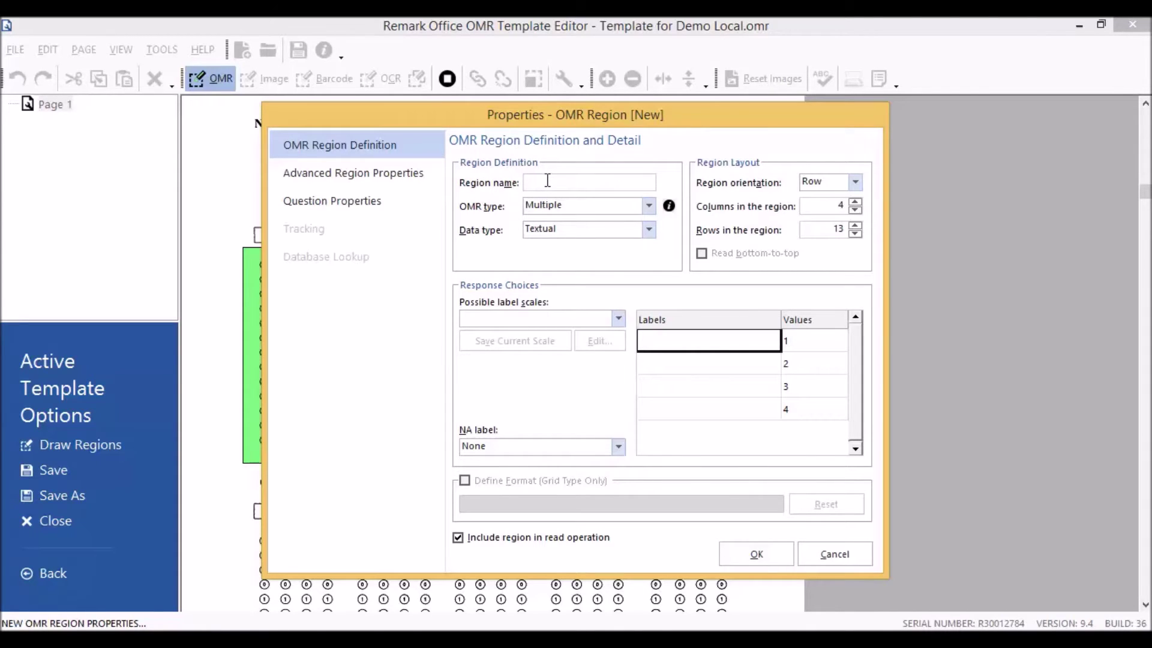
Name the region 'Question 1' and make it a Textual Grid read by Column.
{"action": "type", "text": "Question 1"}
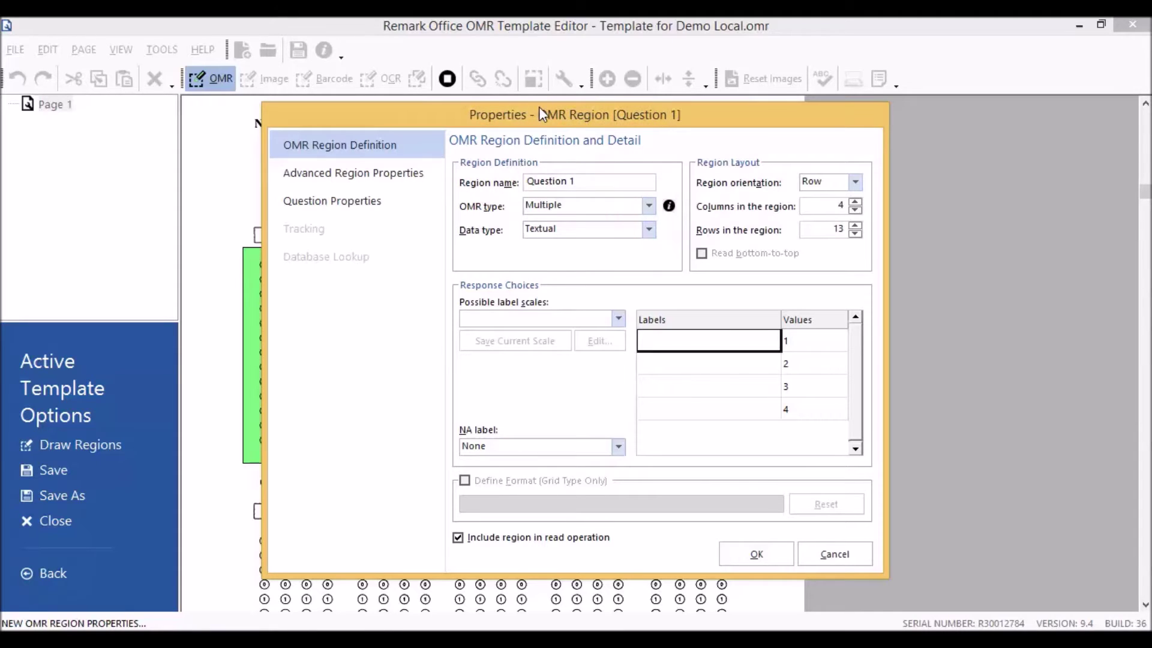
{"action": "left_click", "coordinate": [649, 205]}
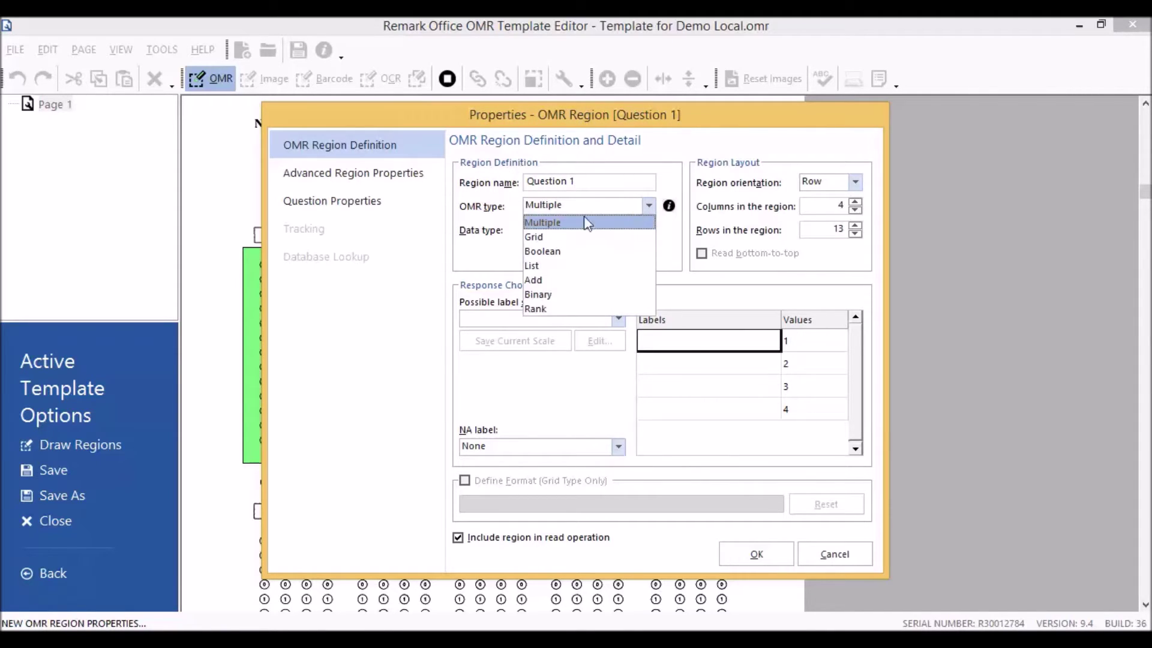
{"action": "left_click", "coordinate": [541, 235]}
{"action": "left_click_drag", "start_coordinate": [396, 120], "coordinate": [494, 128]}
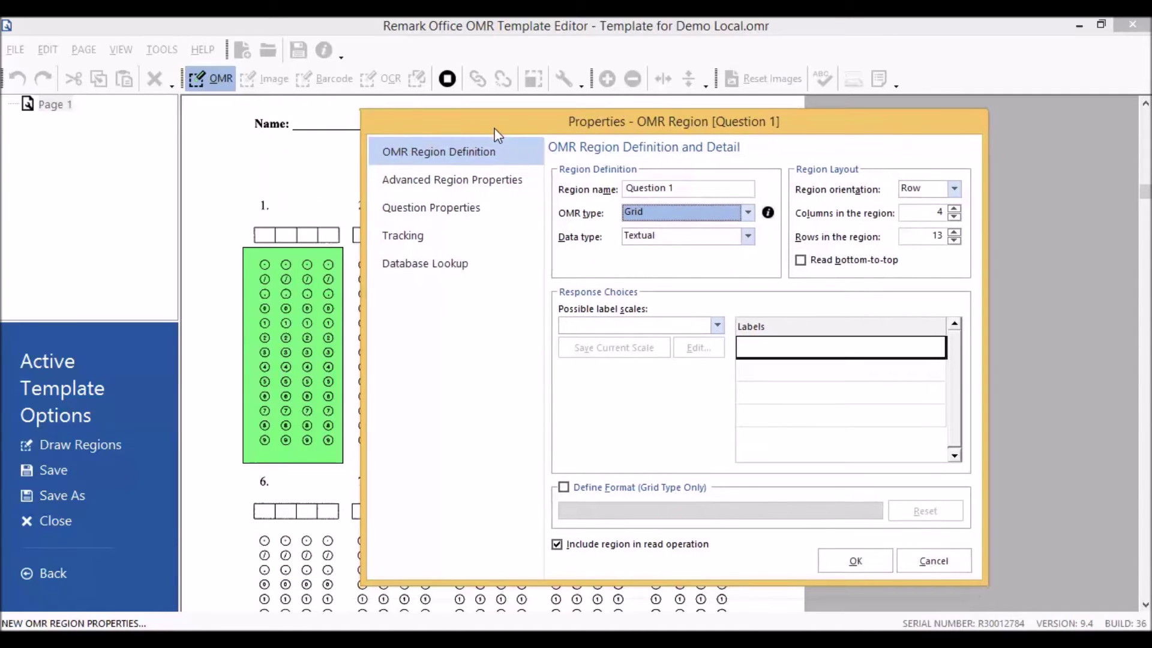
{"action": "left_click", "coordinate": [637, 239]}
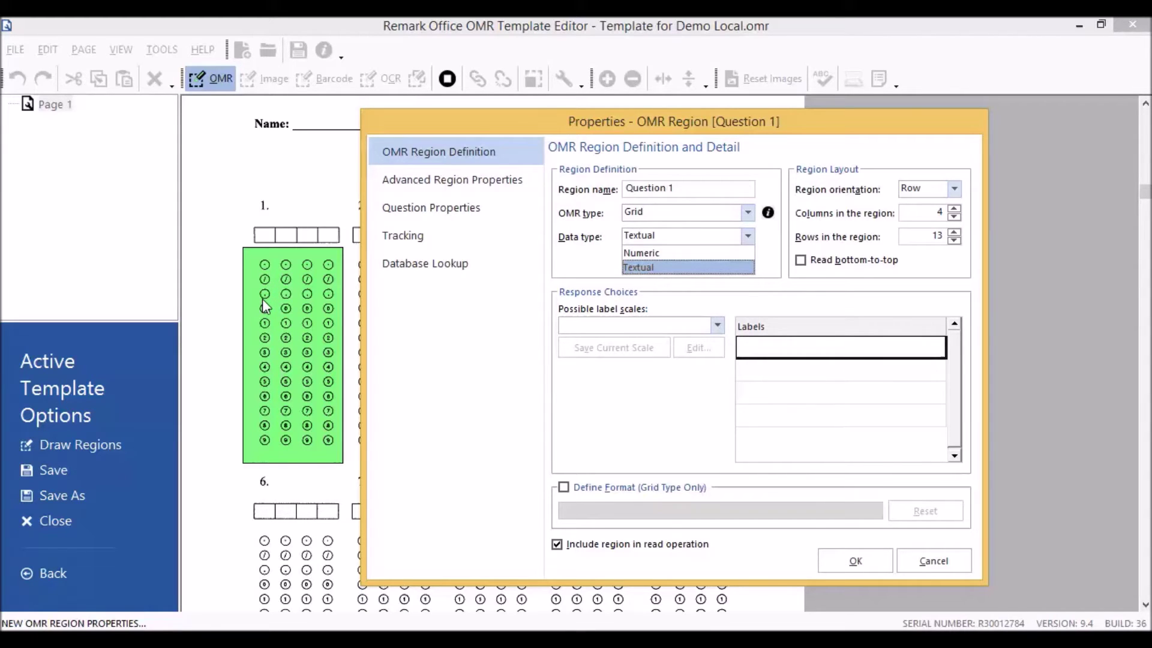
{"action": "left_click", "coordinate": [646, 268]}
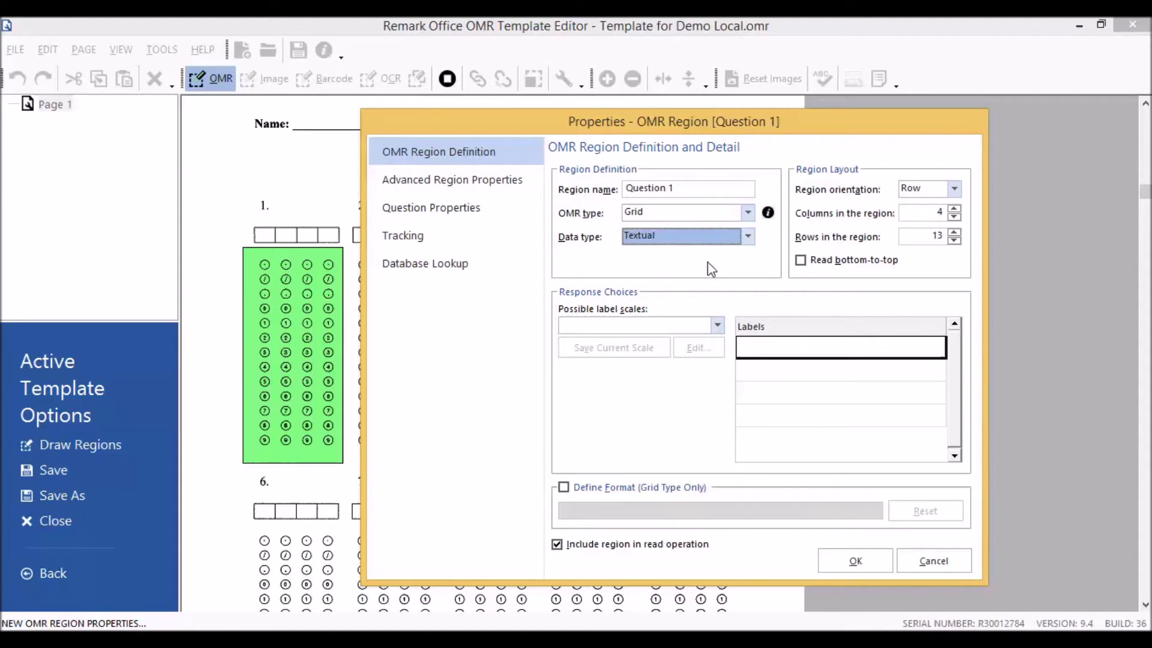
{"action": "left_click", "coordinate": [909, 189]}
{"action": "left_click", "coordinate": [912, 219]}
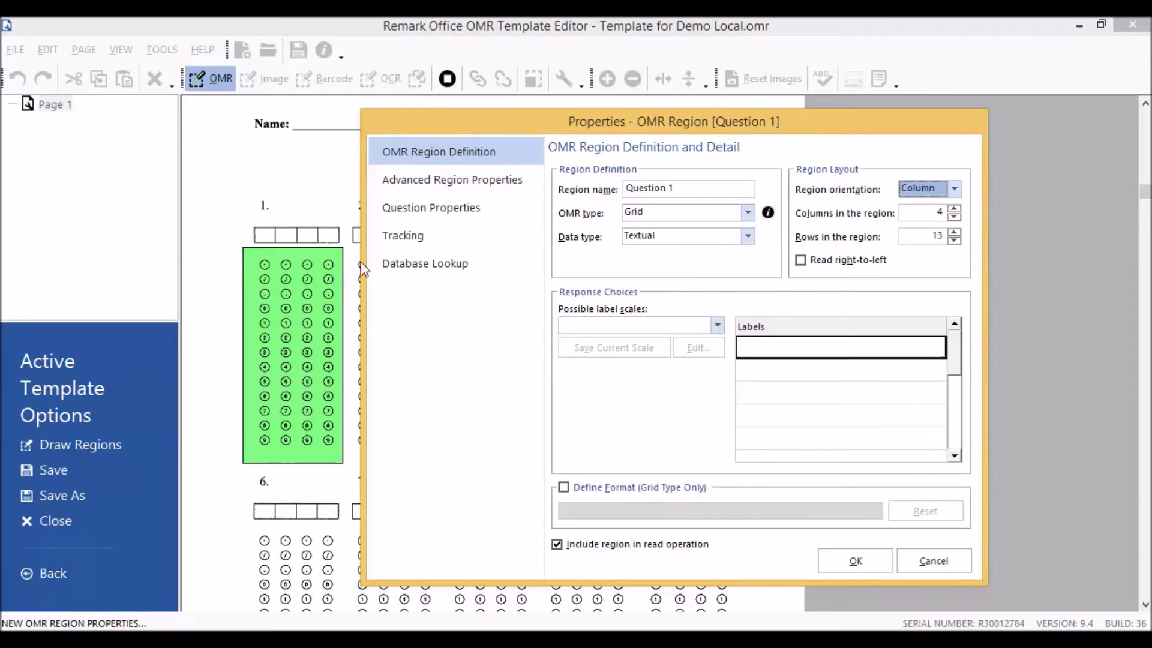
{"action": "left_click", "coordinate": [741, 352]}
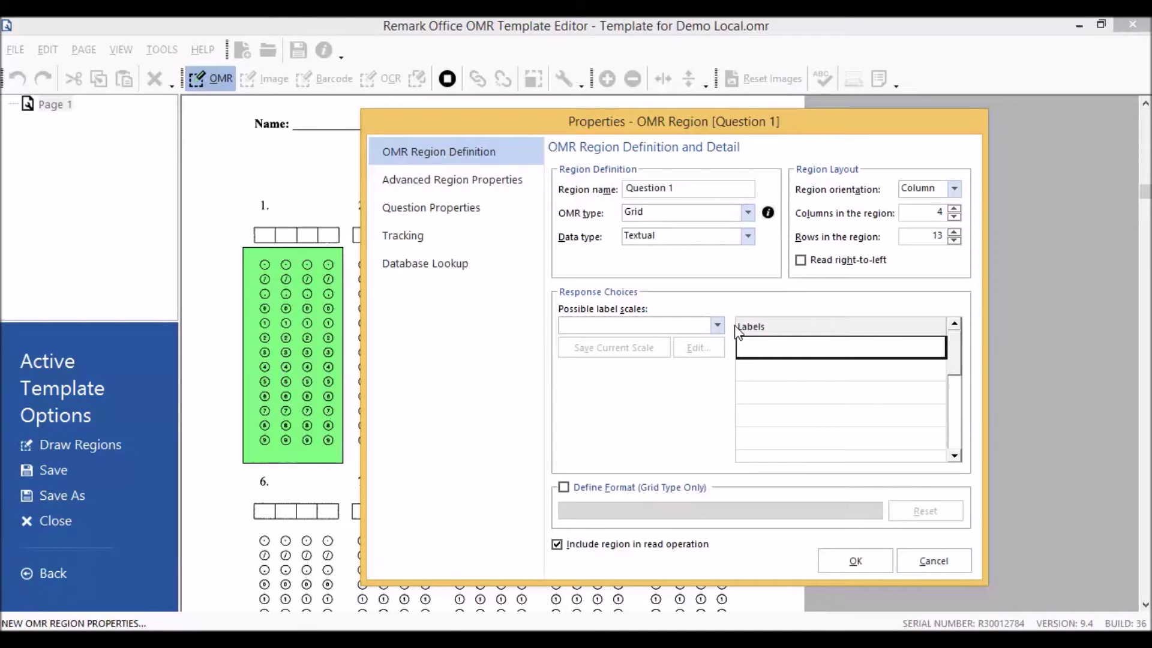
Enter the labels -, /, ., 0, 1, 2, 3, 4, 5, 6, 7, 8, 9 without using a predefined scale.
{"action": "type", "text": "-"}
{"action": "key", "text": "Return"}
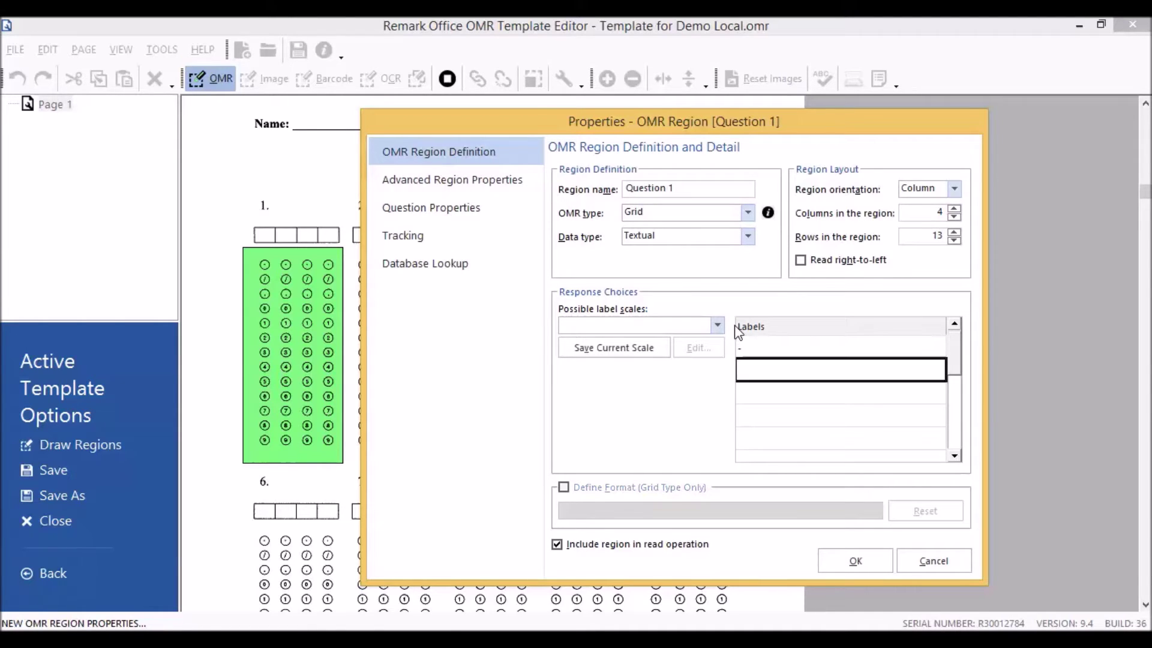
{"action": "type", "text": "/"}
{"action": "key", "text": "Return"}
{"action": "type", "text": "."}
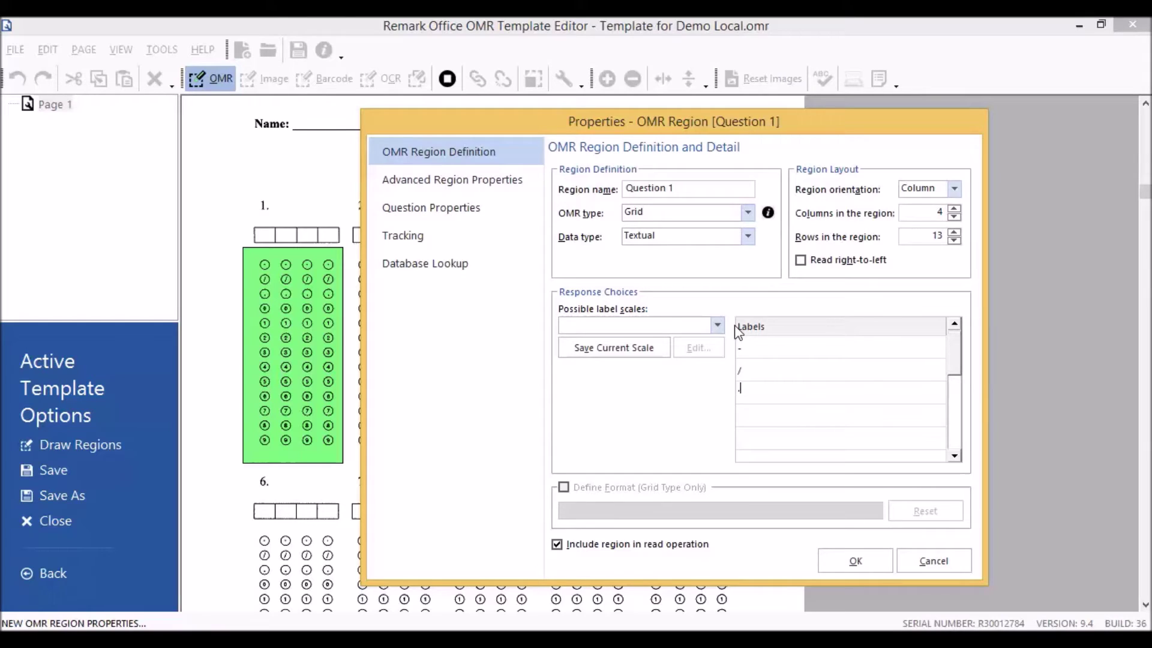
{"action": "key", "text": "Return"}
{"action": "type", "text": "0"}
{"action": "key", "text": "Return"}
{"action": "type", "text": "1"}
{"action": "key", "text": "Return"}
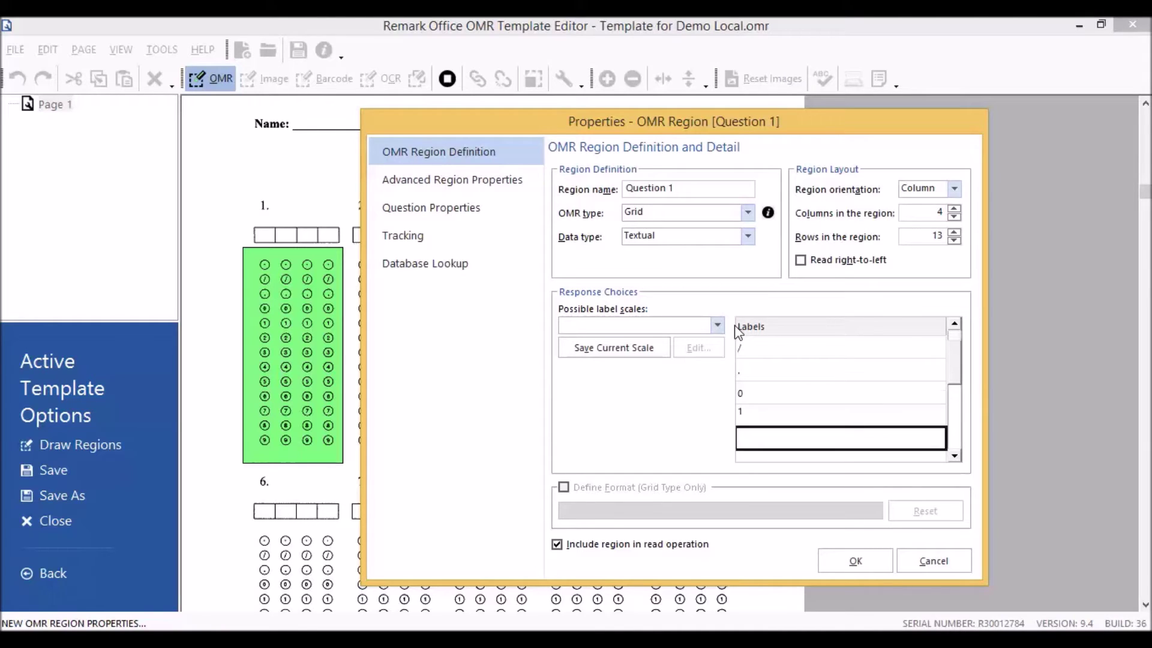
{"action": "type", "text": "2"}
{"action": "key", "text": "Return"}
{"action": "type", "text": "3"}
{"action": "key", "text": "Return"}
{"action": "type", "text": "4"}
{"action": "key", "text": "Return"}
{"action": "type", "text": "5"}
{"action": "key", "text": "Return"}
{"action": "type", "text": "6"}
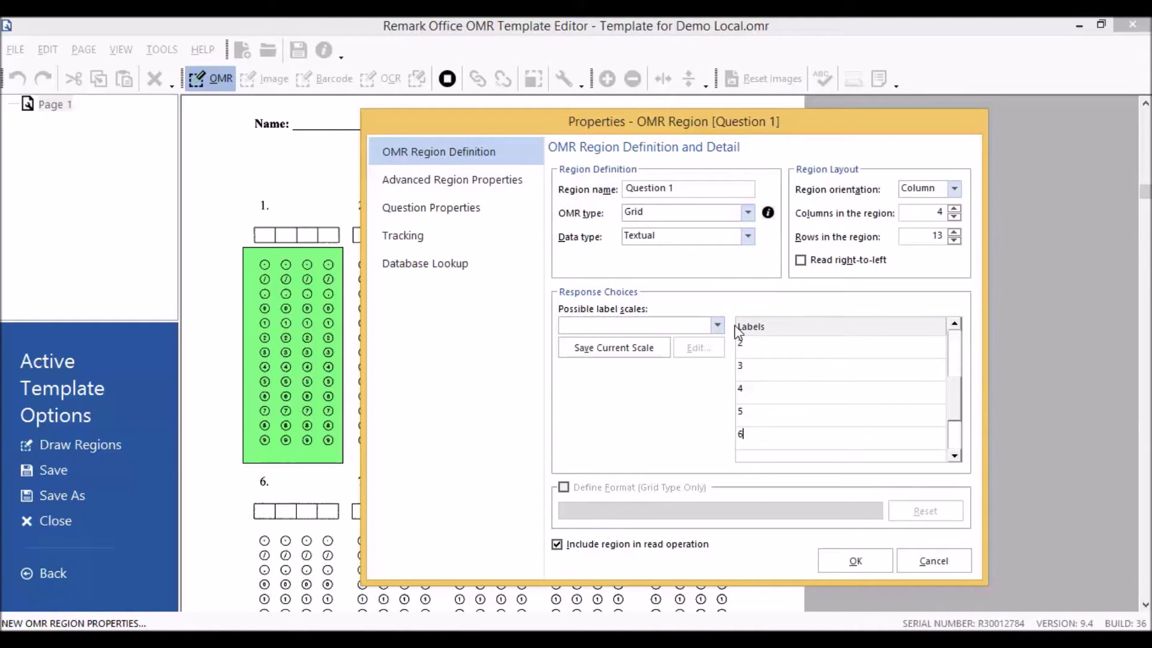
{"action": "key", "text": "Return"}
{"action": "type", "text": "7"}
{"action": "key", "text": "Return"}
{"action": "type", "text": "8 9"}
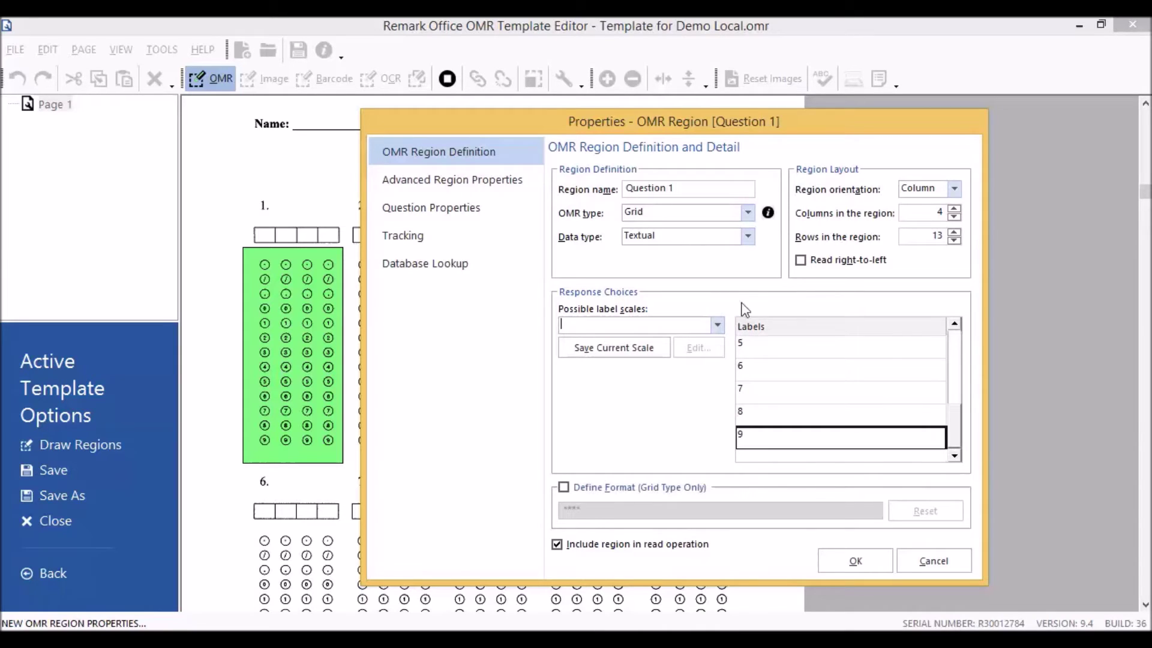
{"action": "left_click", "coordinate": [717, 325]}
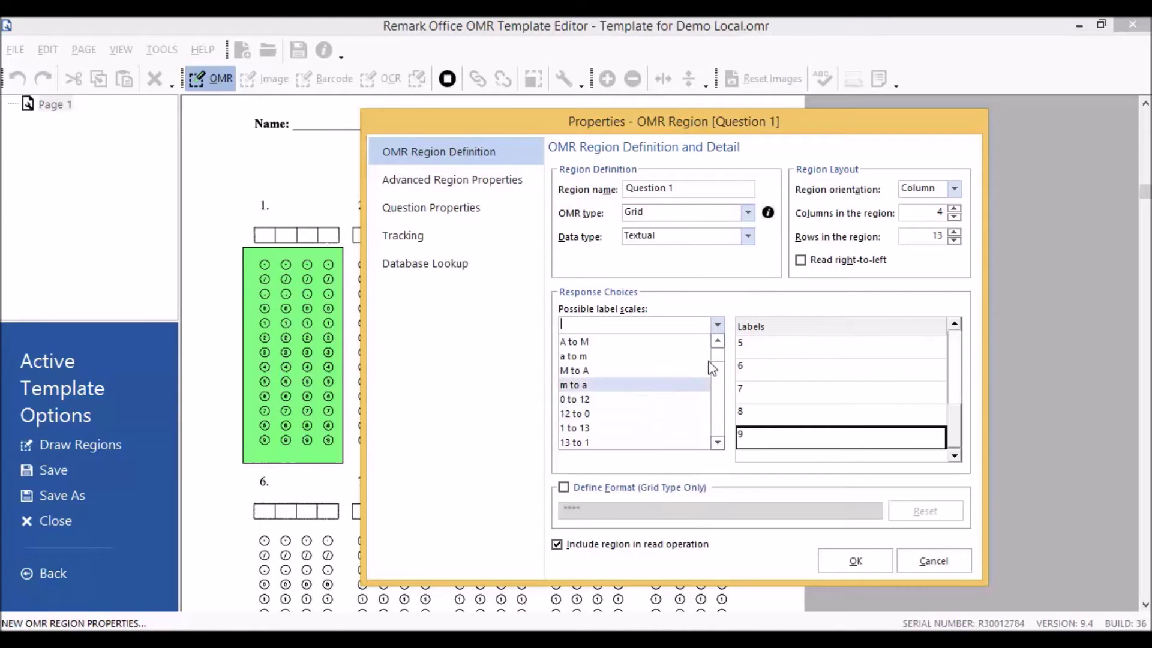
{"action": "left_click", "coordinate": [772, 304]}
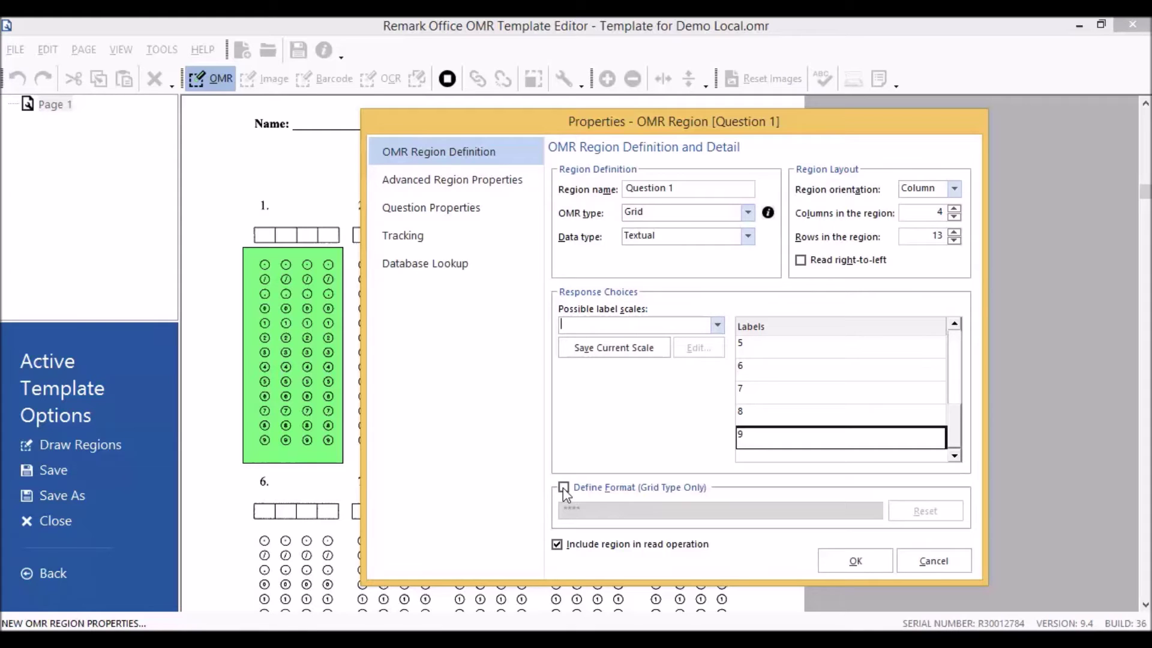
Make Question 1 a graded test item with grid blanks set to Ignore trailing, and confirm.
{"action": "left_click", "coordinate": [479, 175]}
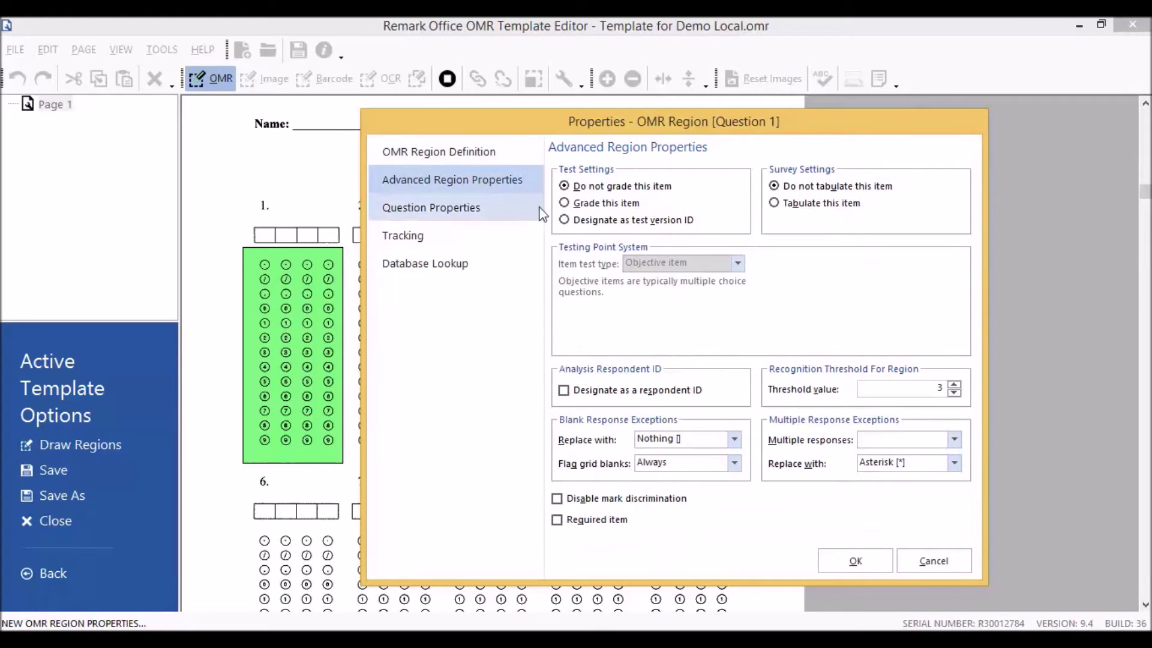
{"action": "left_click", "coordinate": [564, 203]}
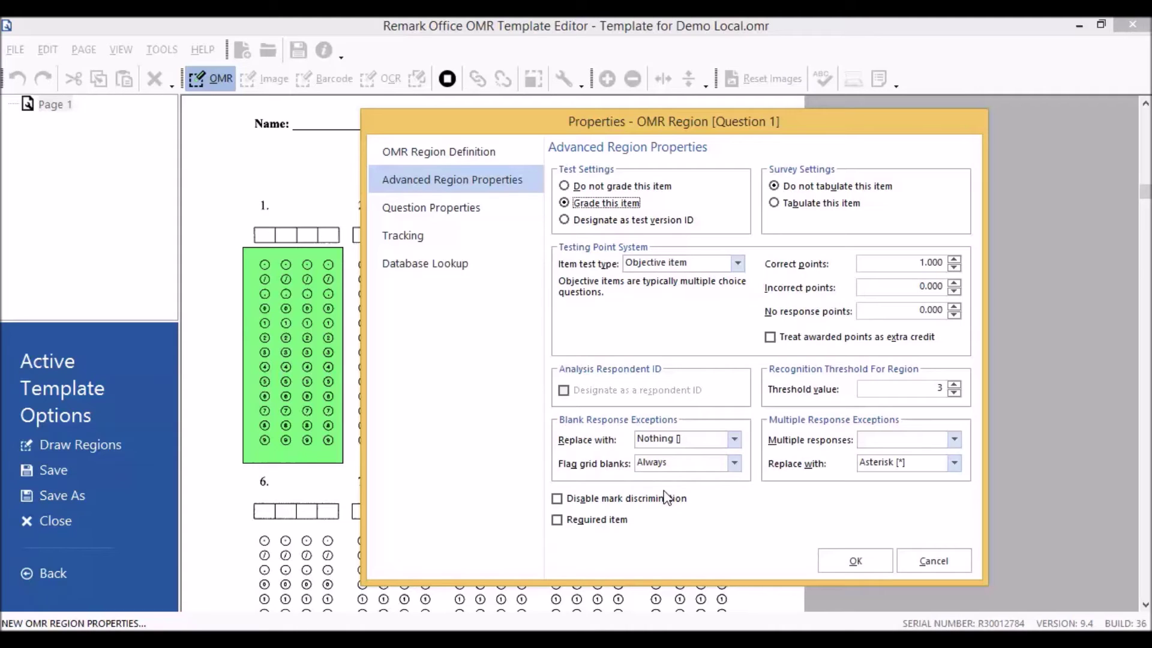
{"action": "left_click", "coordinate": [733, 463]}
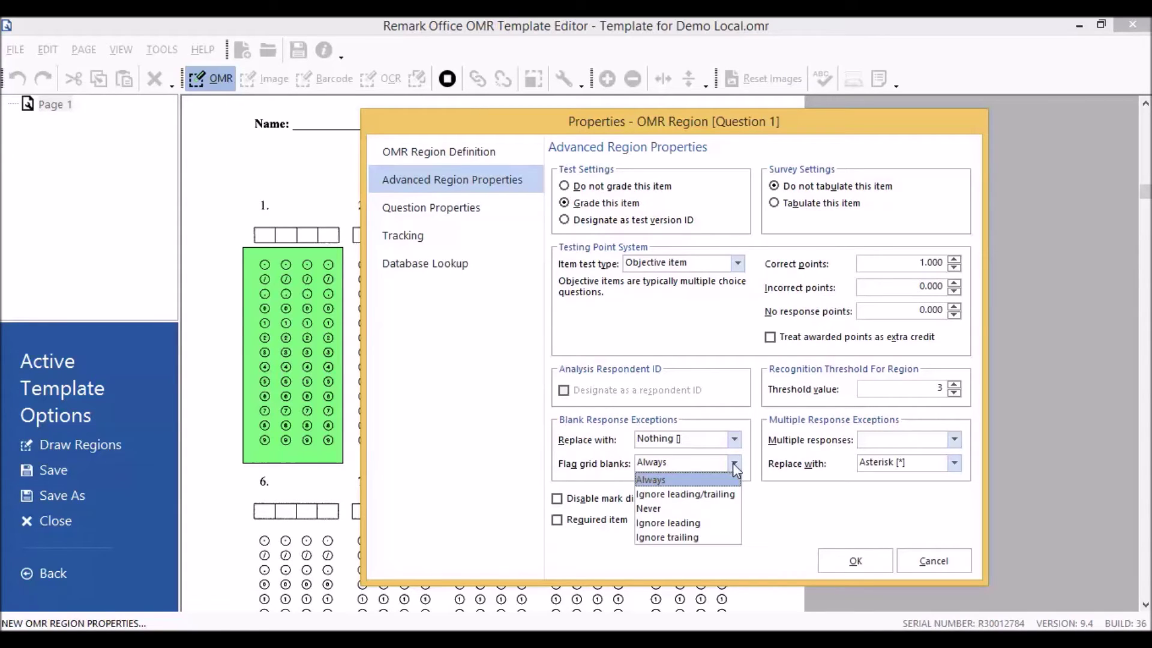
{"action": "left_click", "coordinate": [671, 539]}
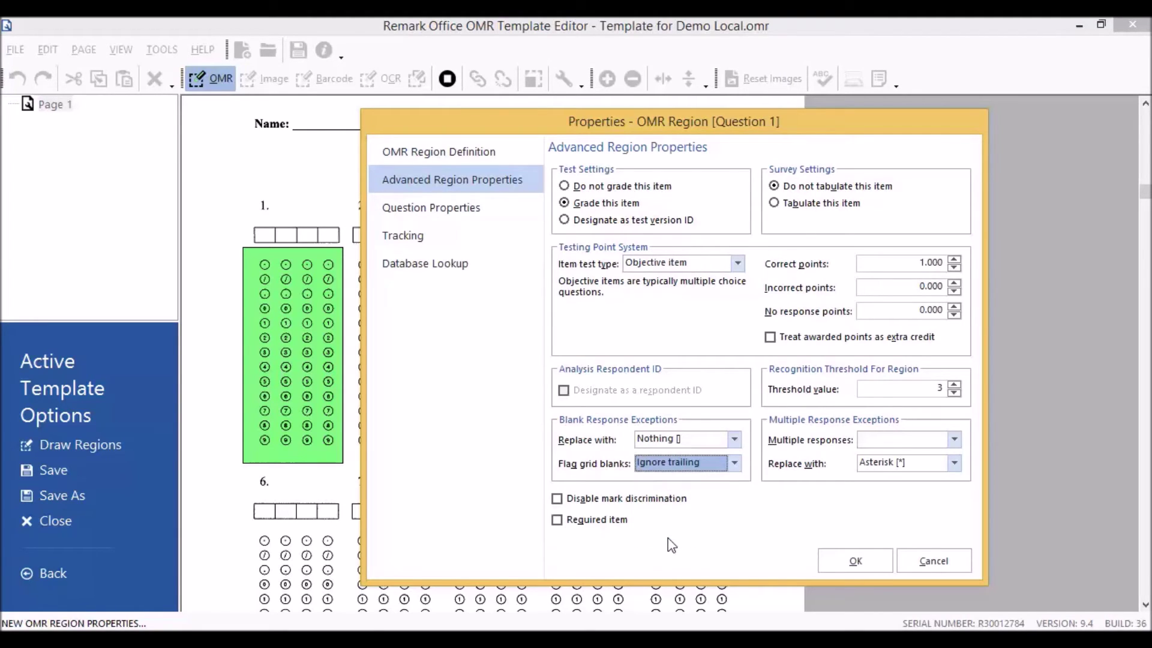
{"action": "left_click", "coordinate": [852, 560]}
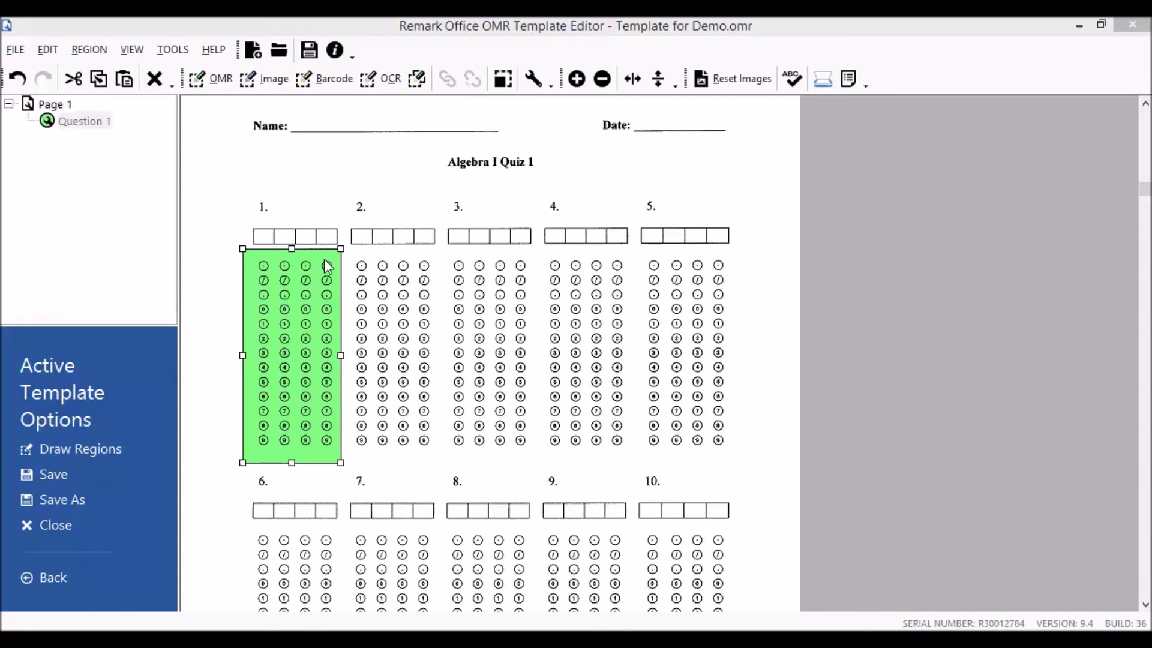
Copy and paste the Question 1 region, then position the duplicate over question 2's bubbles.
{"action": "left_click", "coordinate": [283, 288]}
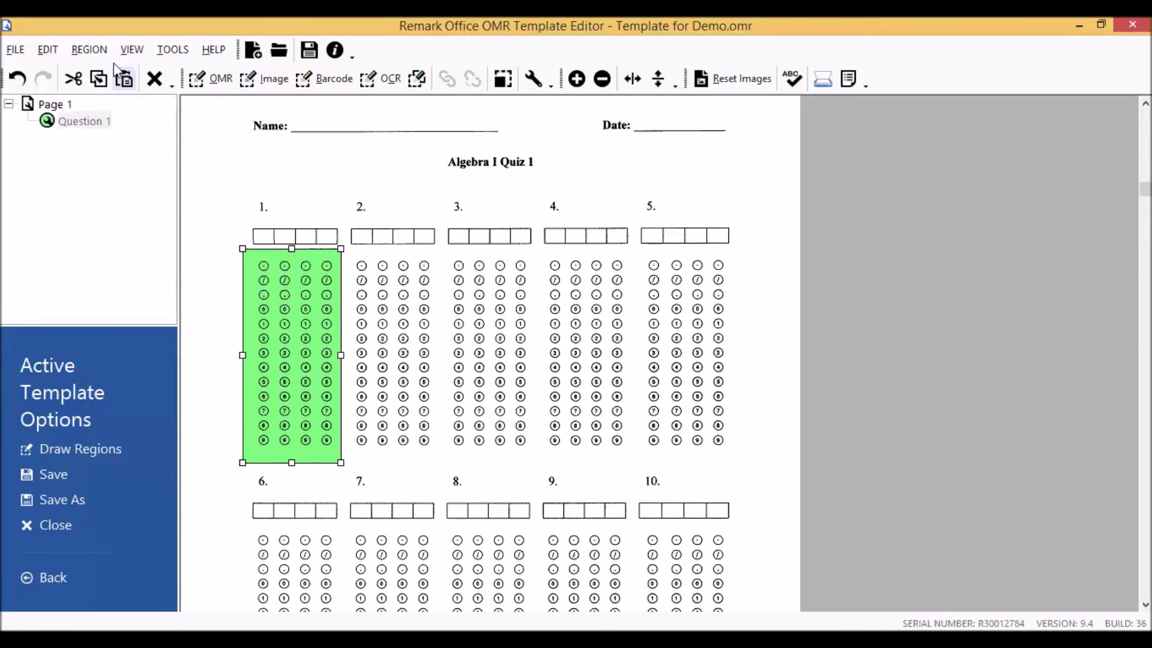
{"action": "left_click", "coordinate": [47, 49]}
{"action": "left_click", "coordinate": [75, 127]}
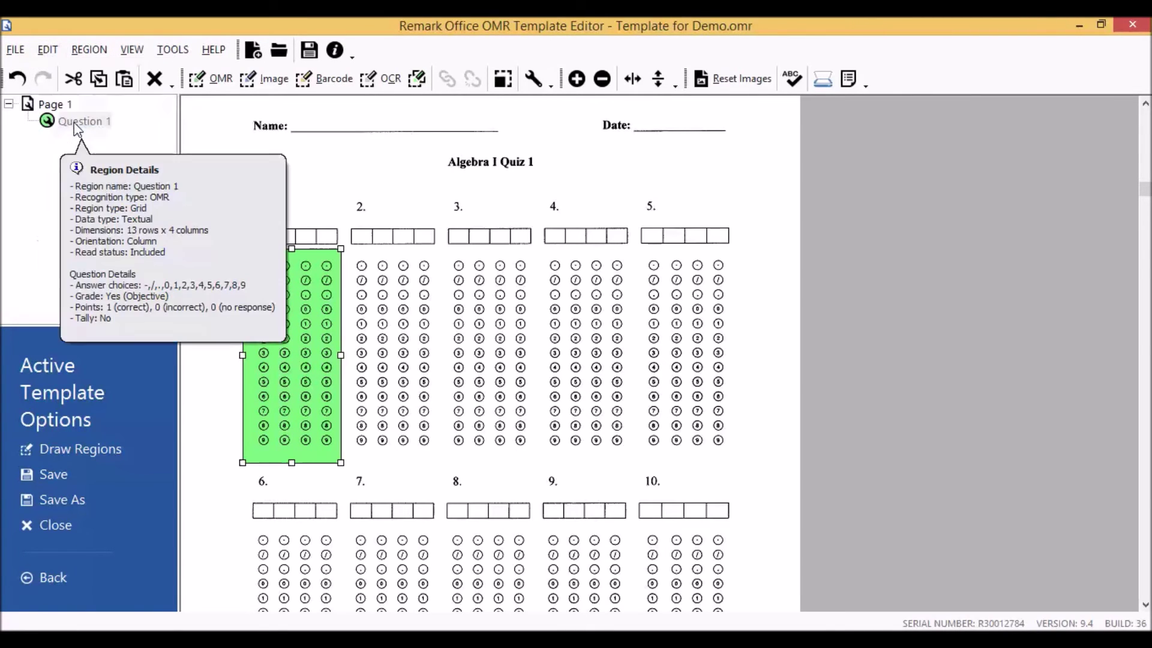
{"action": "left_click", "coordinate": [48, 49]}
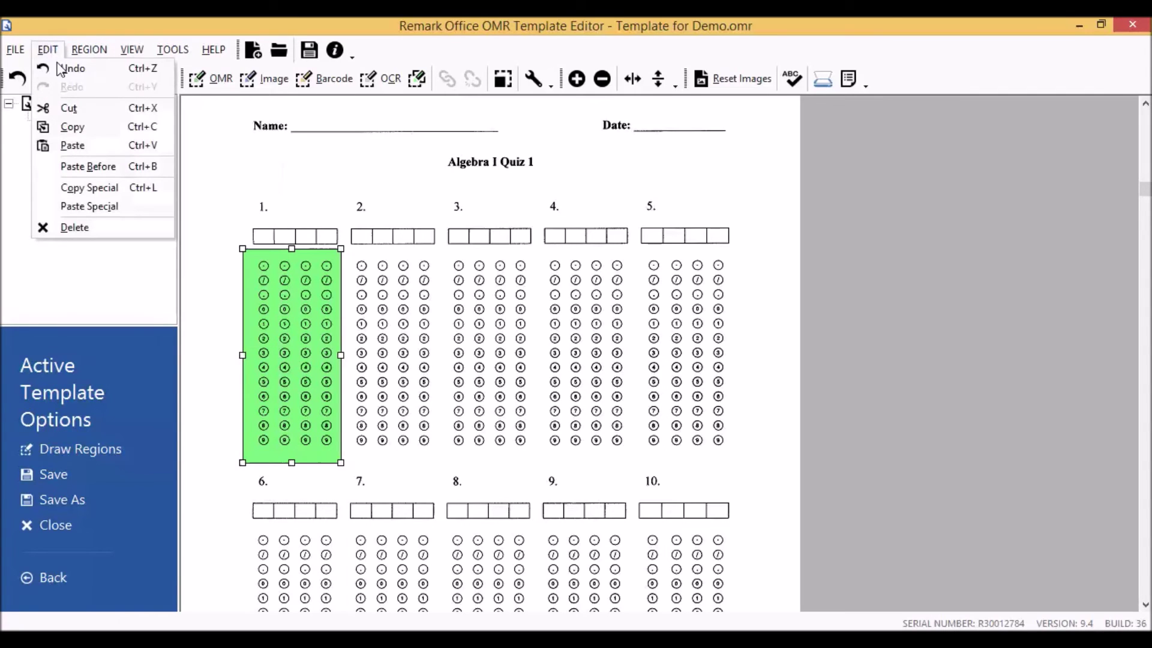
{"action": "left_click", "coordinate": [72, 147]}
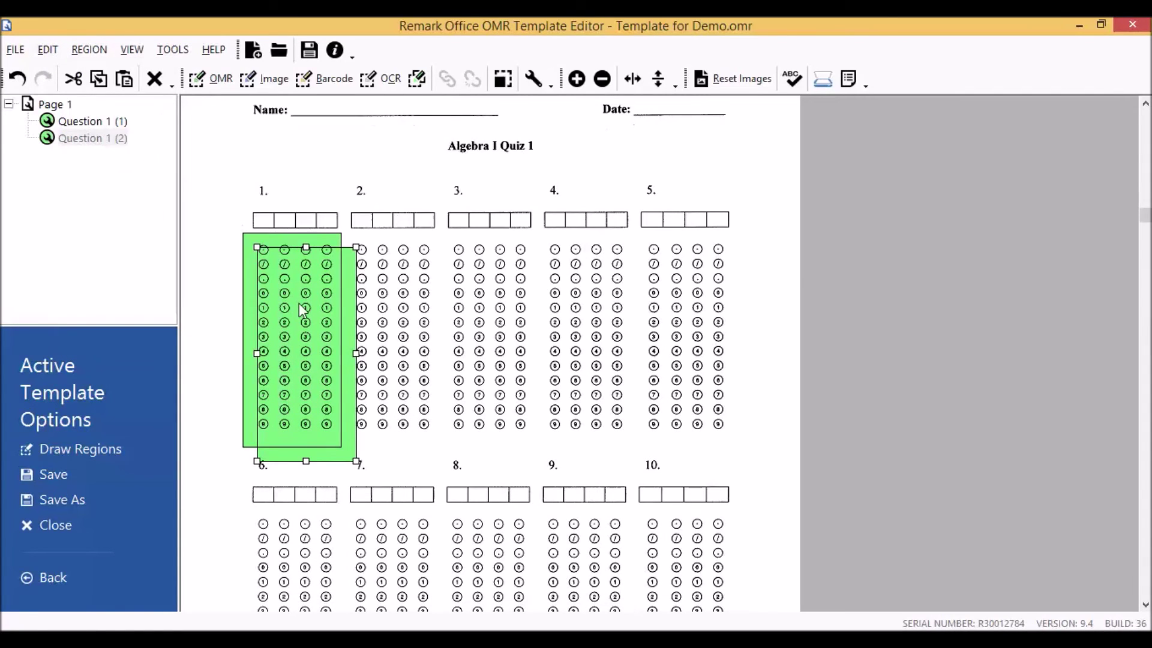
{"action": "left_click_drag", "start_coordinate": [299, 304], "coordinate": [385, 292]}
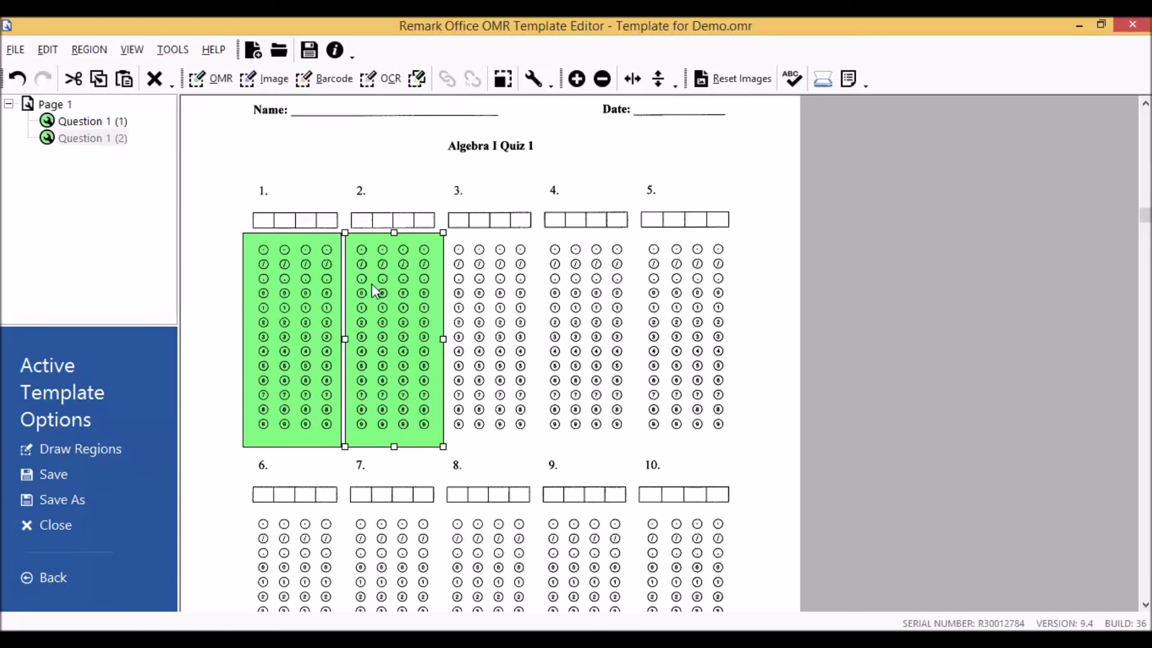
{"action": "double_click", "coordinate": [372, 283]}
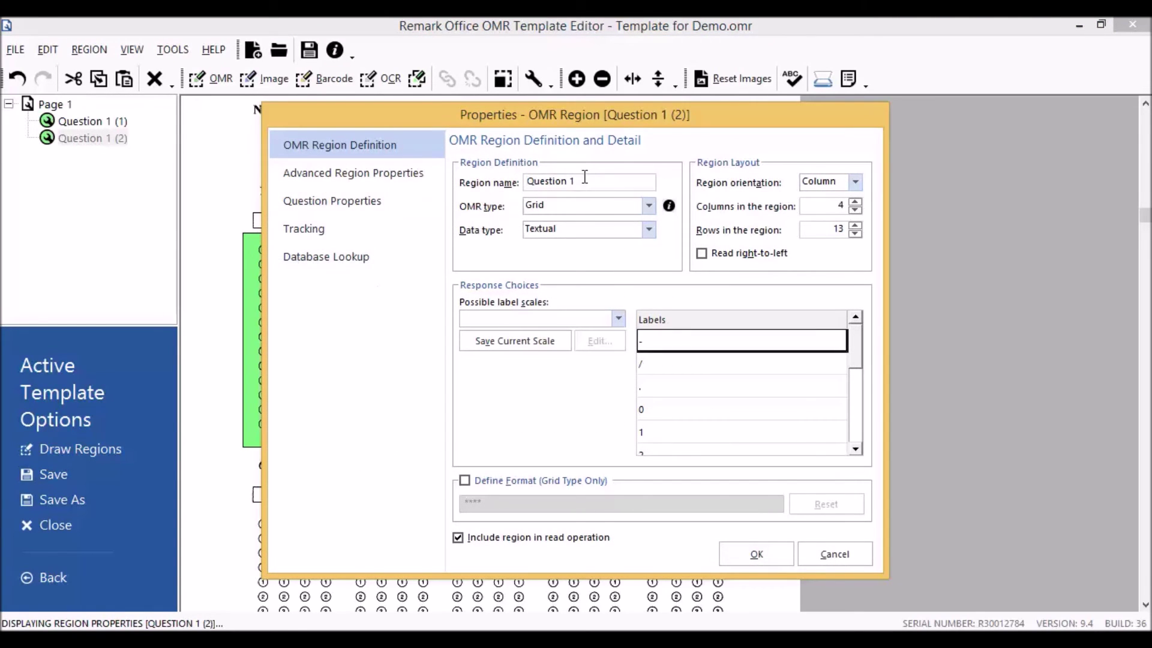
Rename the copied region 'Question 2', confirm it, and switch to Data Center.
{"action": "key", "text": "BackSpace"}
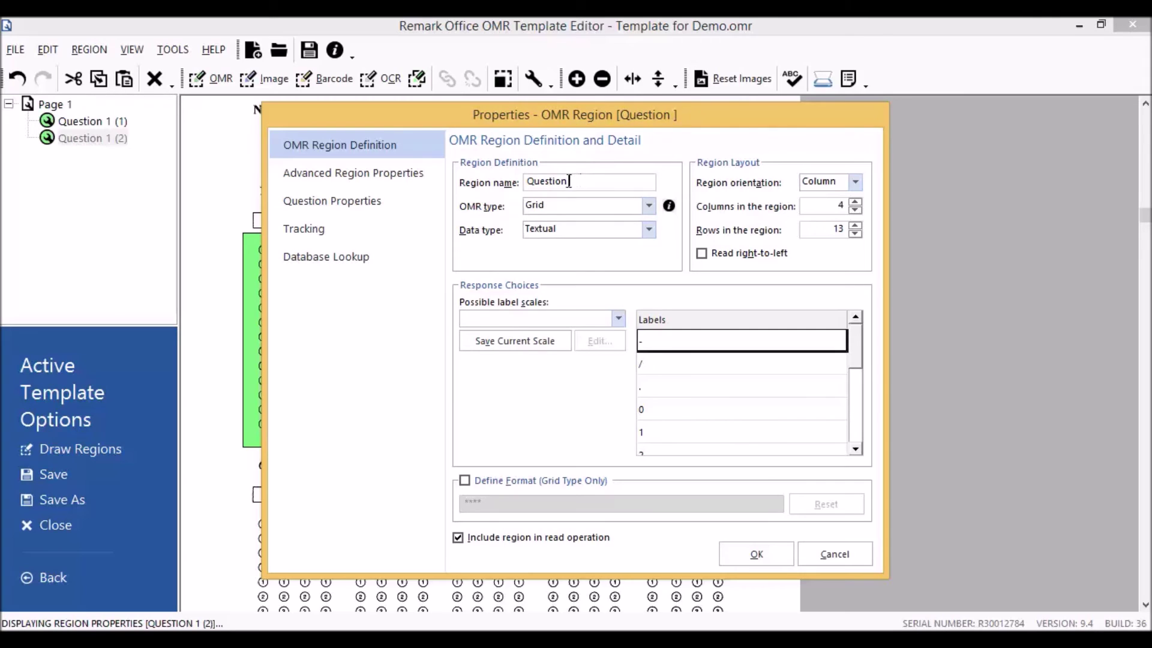
{"action": "type", "text": "2"}
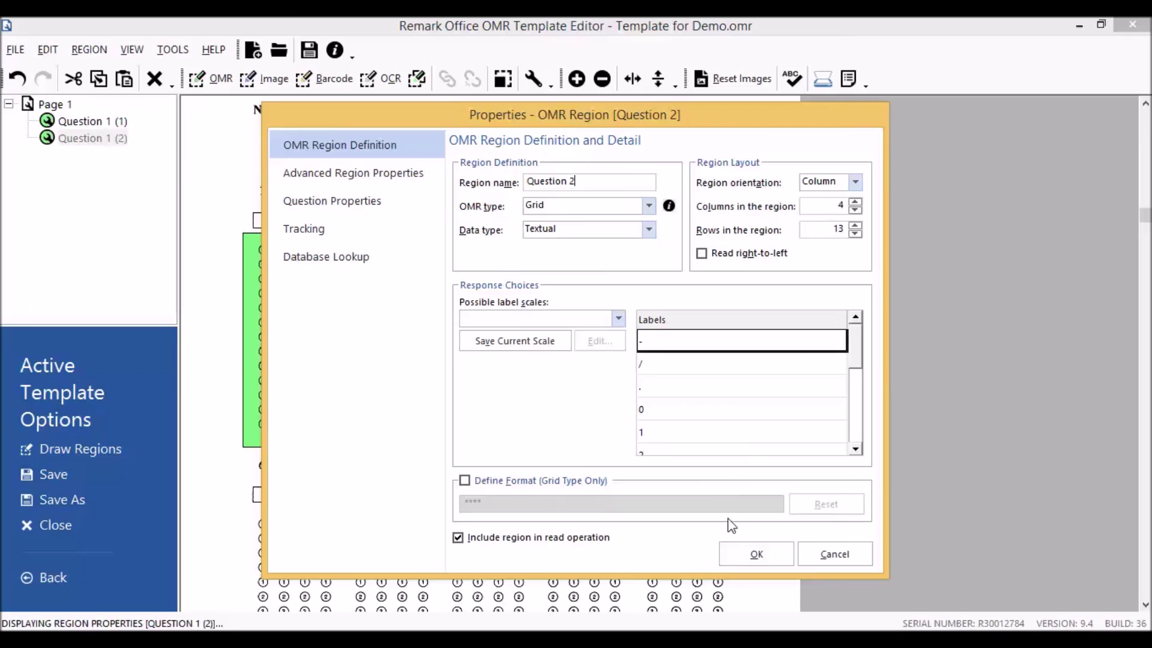
{"action": "left_click", "coordinate": [750, 554]}
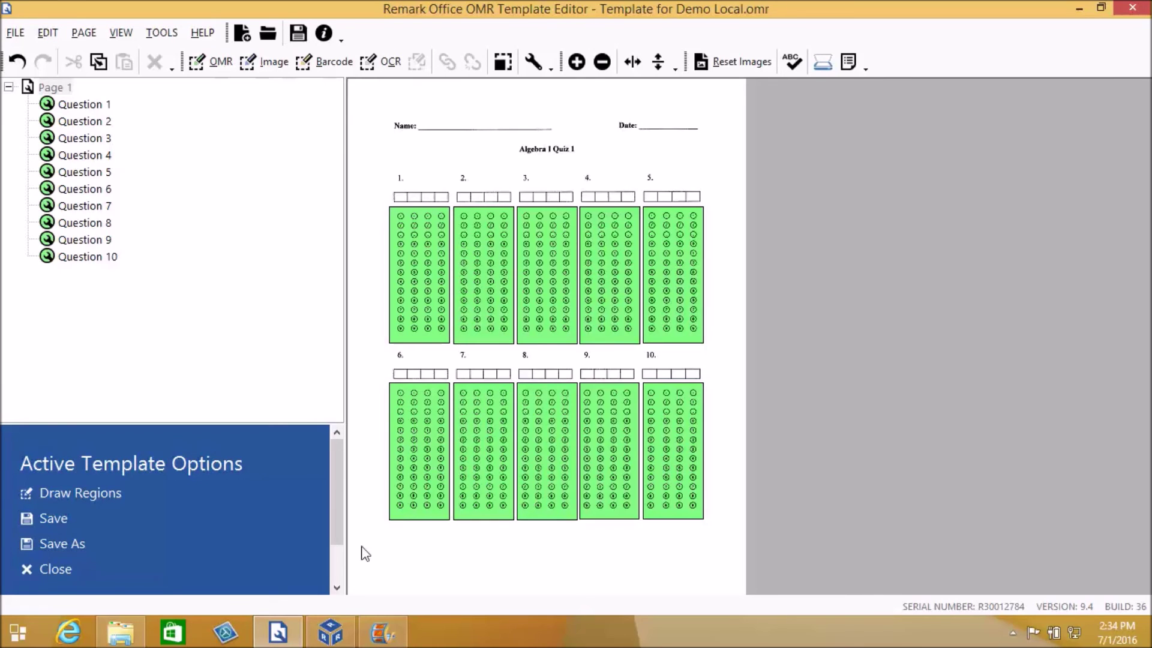
{"action": "left_click", "coordinate": [331, 632]}
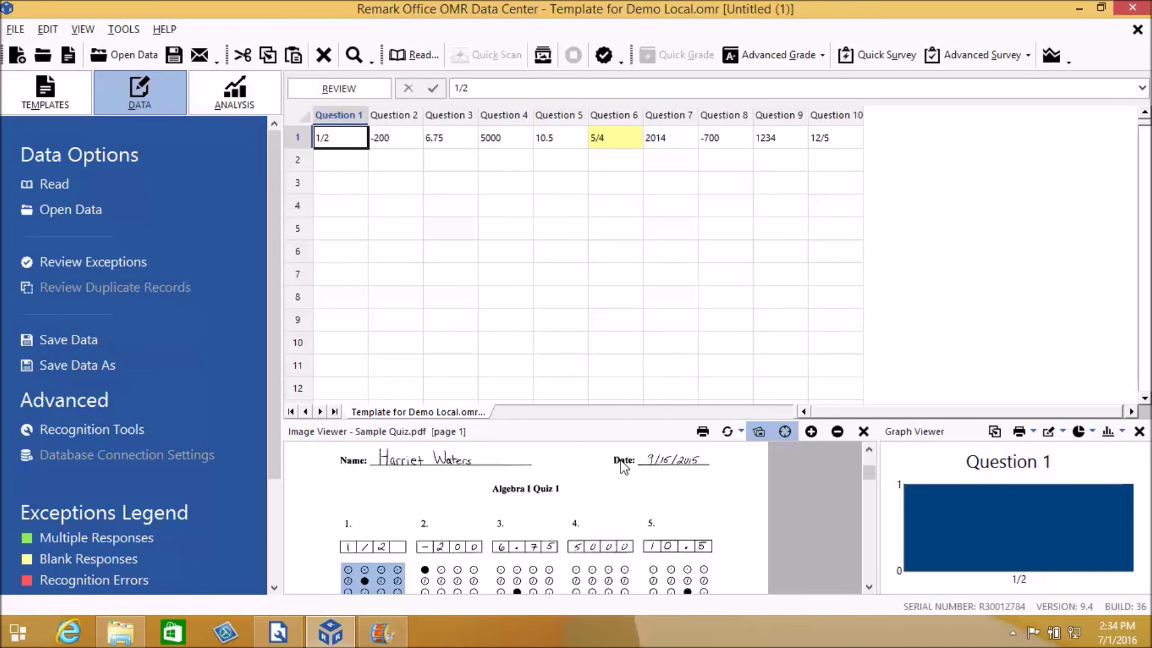
Zoom into the scanned quiz and compare Question 6's read answer 5/4 with its bubbles.
{"action": "left_click", "coordinate": [810, 432]}
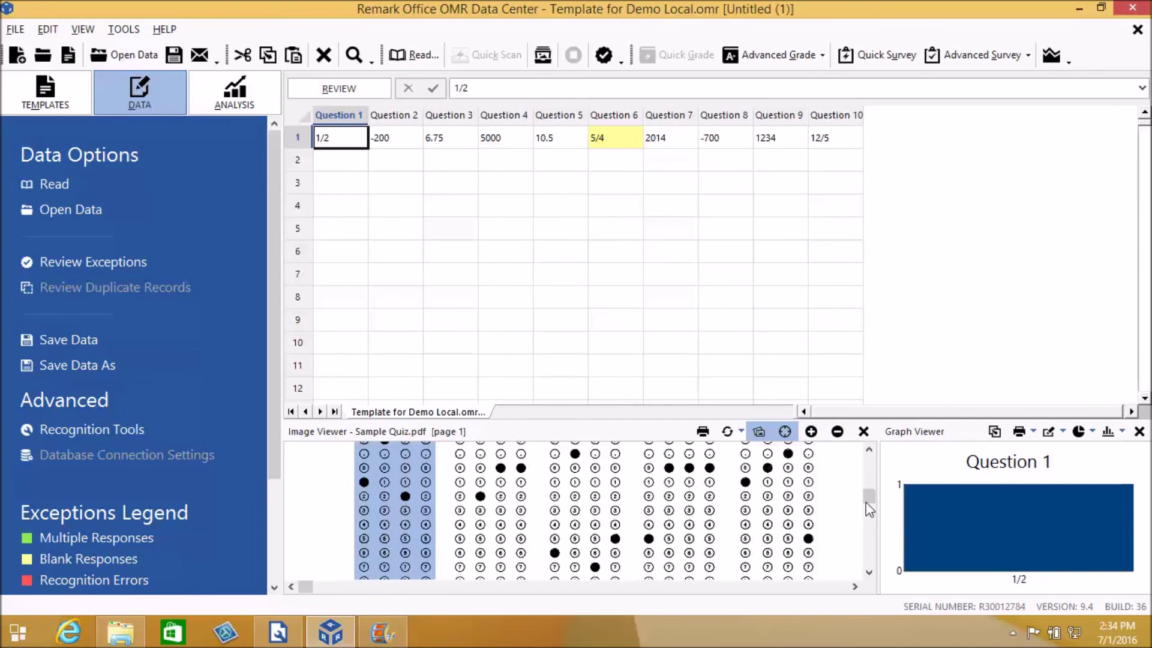
{"action": "left_click_drag", "start_coordinate": [866, 502], "coordinate": [869, 496]}
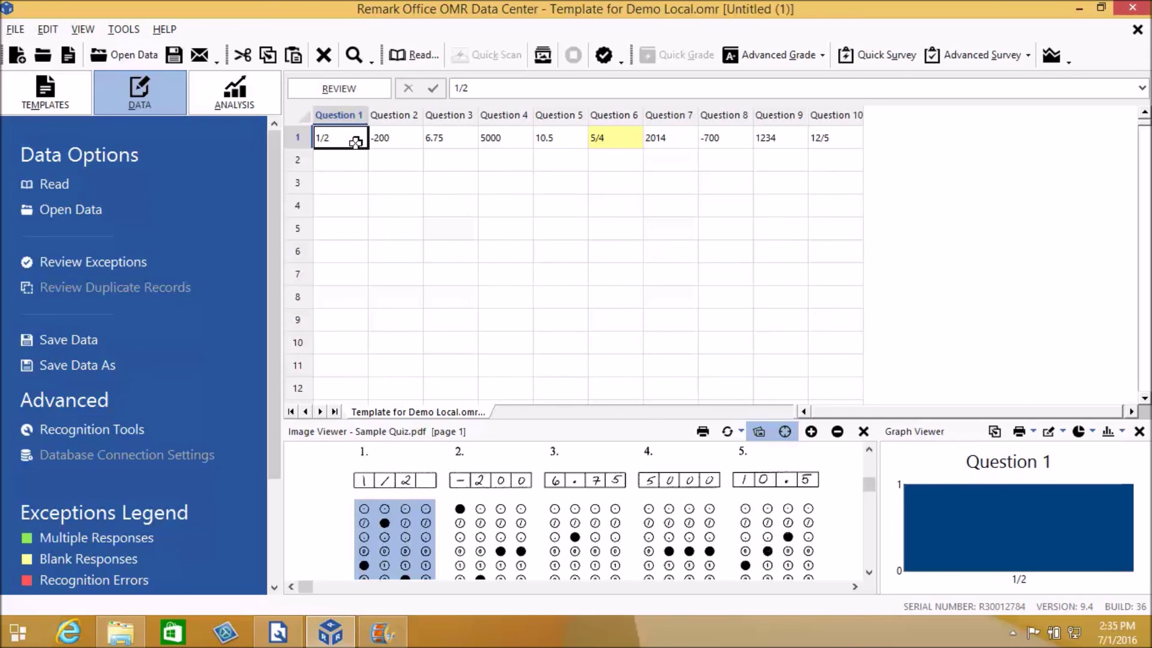
{"action": "left_click", "coordinate": [596, 137]}
{"action": "scroll", "coordinate": [870, 556], "scroll_direction": "up", "scroll_amount": 1}
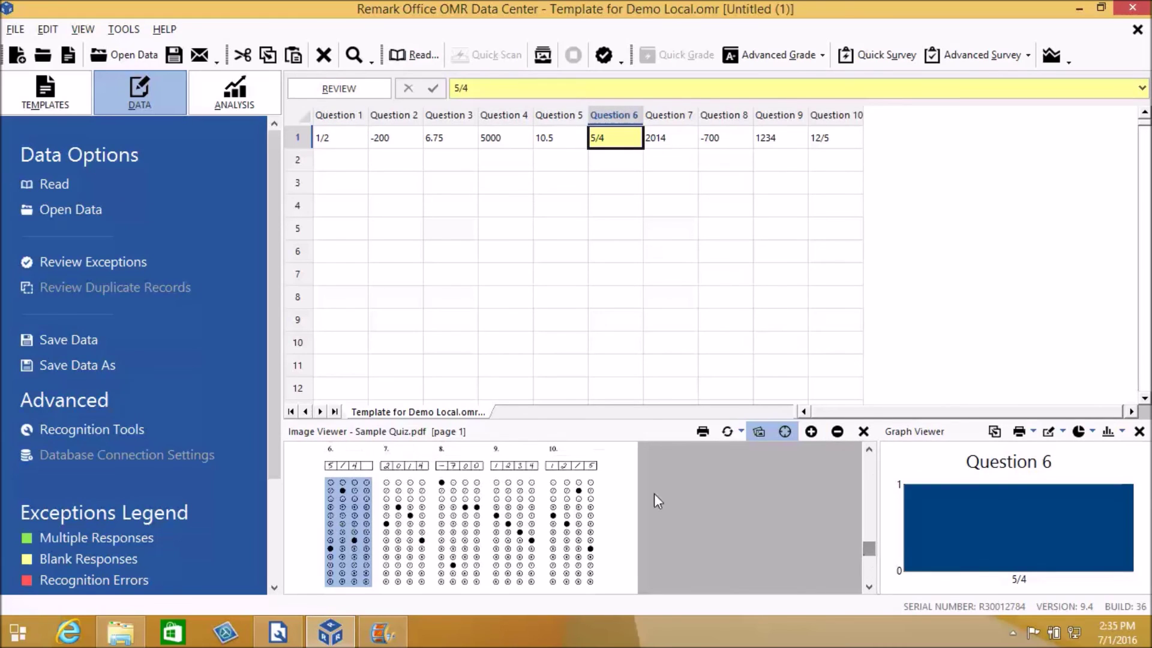